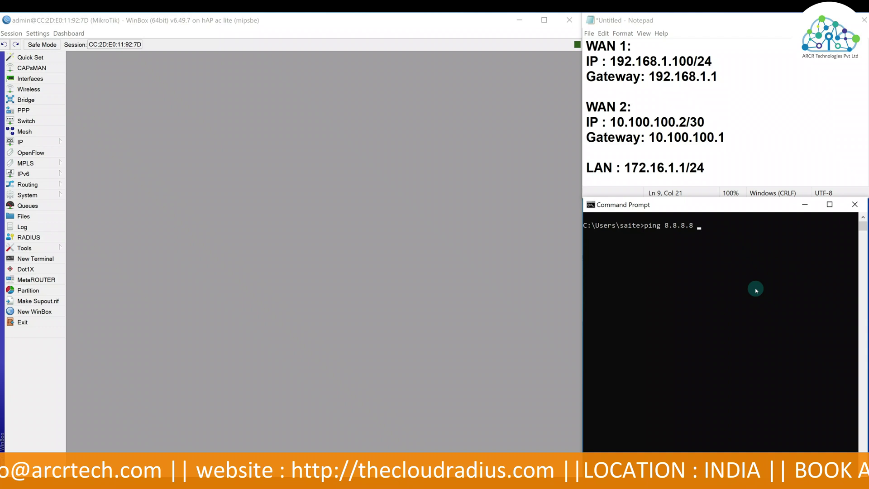
Run a continuous ping 8.8.8.8 -t, then review the WAN 1, WAN 2 and LAN addresses in the notes.
{"action": "type", "text": "-t"}
{"action": "key", "text": "Return"}
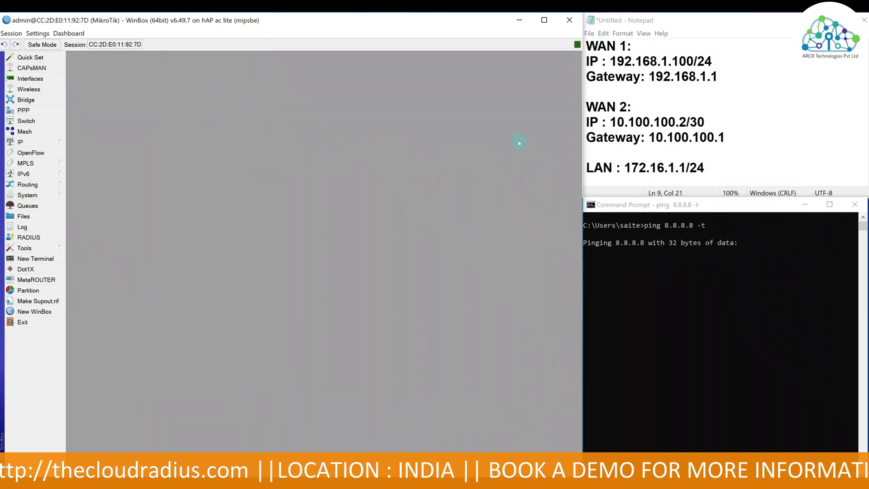
{"action": "left_click_drag", "start_coordinate": [587, 46], "coordinate": [597, 46]}
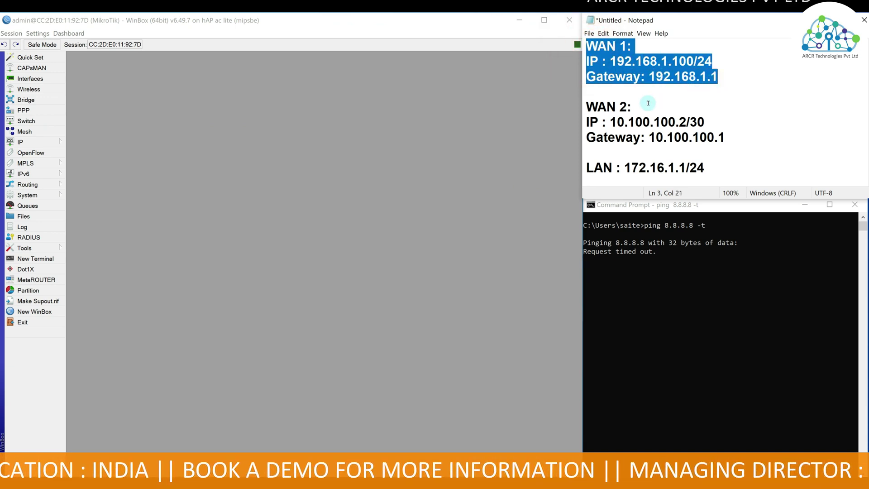
{"action": "left_click_drag", "start_coordinate": [587, 107], "coordinate": [733, 132]}
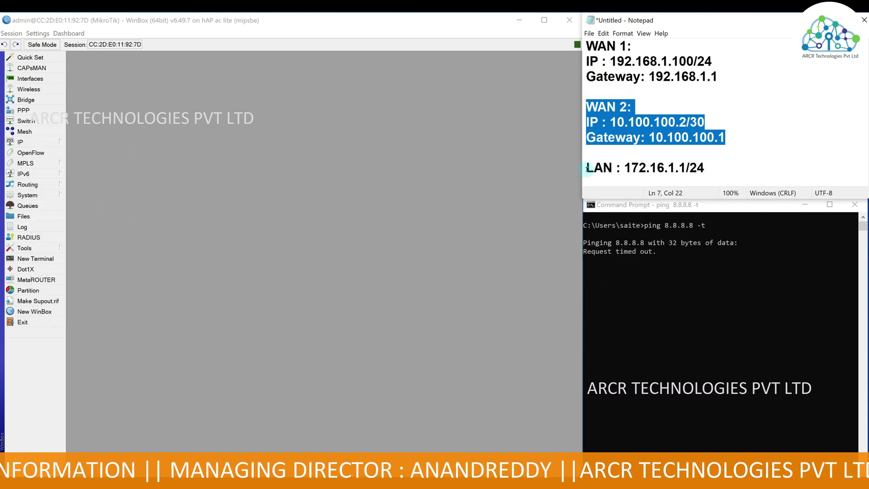
{"action": "left_click_drag", "start_coordinate": [584, 169], "coordinate": [673, 163]}
{"action": "left_click", "coordinate": [727, 158]}
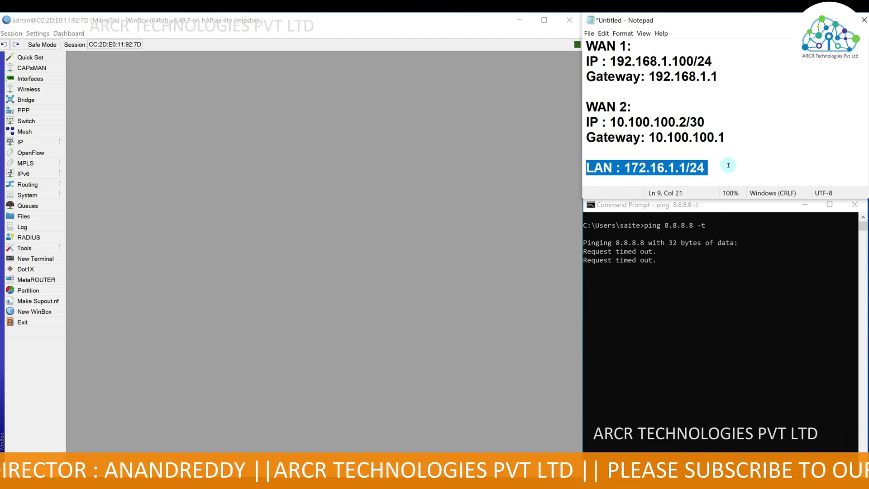
{"action": "left_click", "coordinate": [712, 291]}
Inspect ether1_WAN1, ether2_WAN2 and ether4_LAN in the interface list, widened to show traffic columns.
{"action": "left_click", "coordinate": [46, 79]}
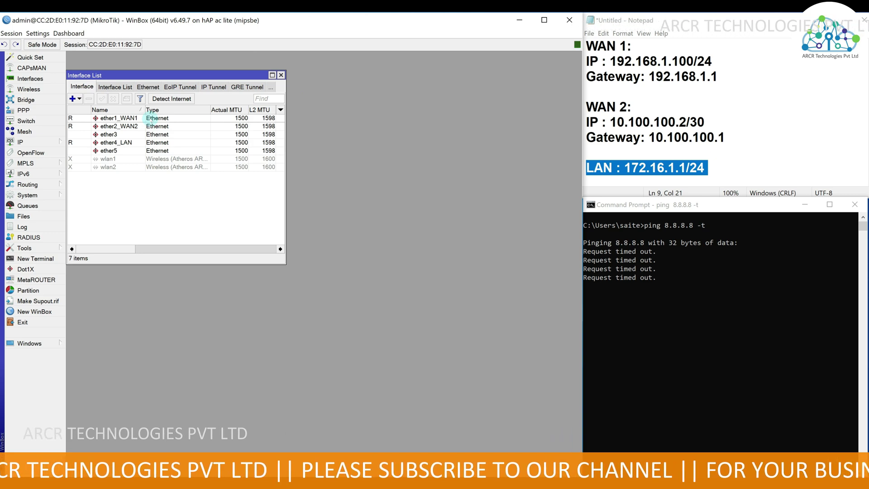
{"action": "left_click", "coordinate": [150, 119]}
{"action": "left_click", "coordinate": [150, 128]}
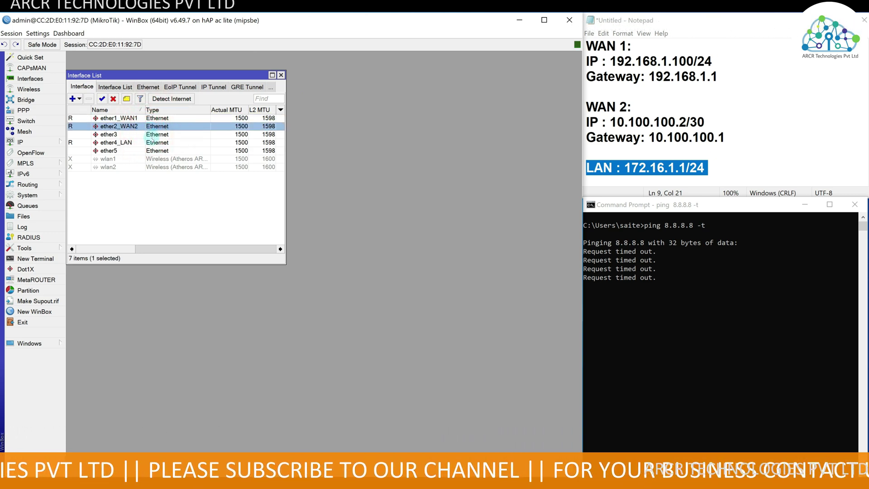
{"action": "left_click", "coordinate": [154, 142]}
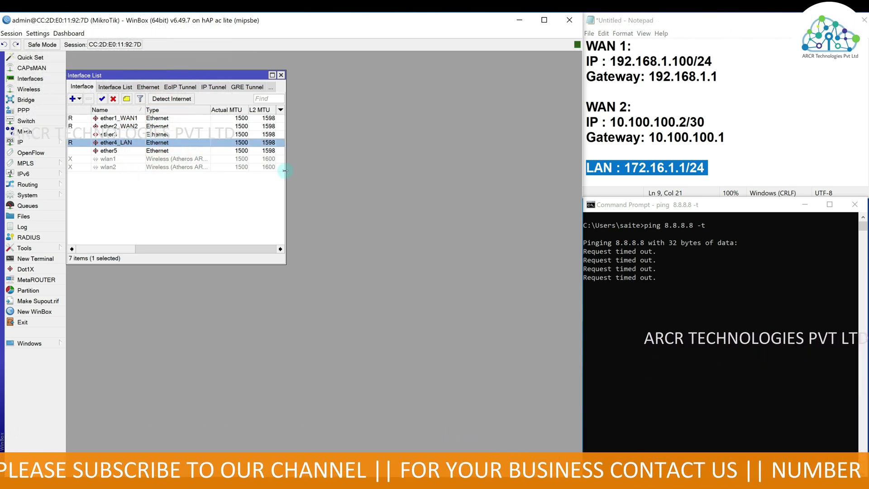
{"action": "left_click_drag", "start_coordinate": [286, 172], "coordinate": [462, 192]}
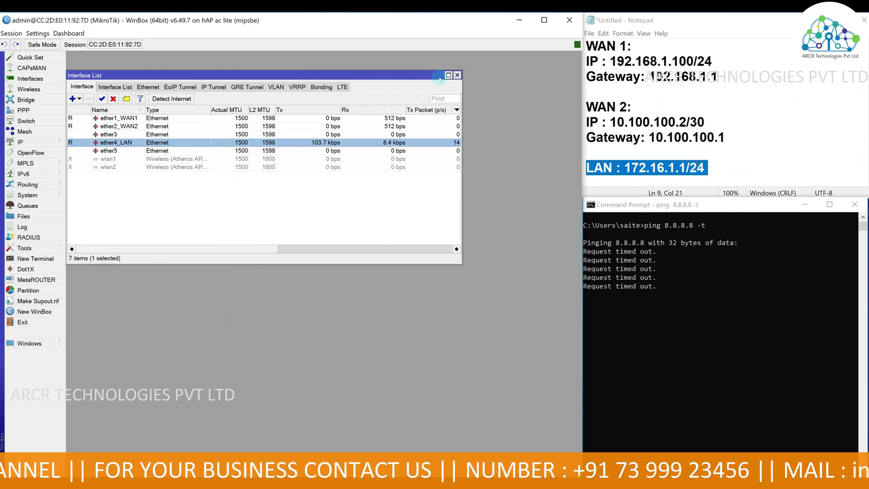
{"action": "left_click", "coordinate": [42, 140]}
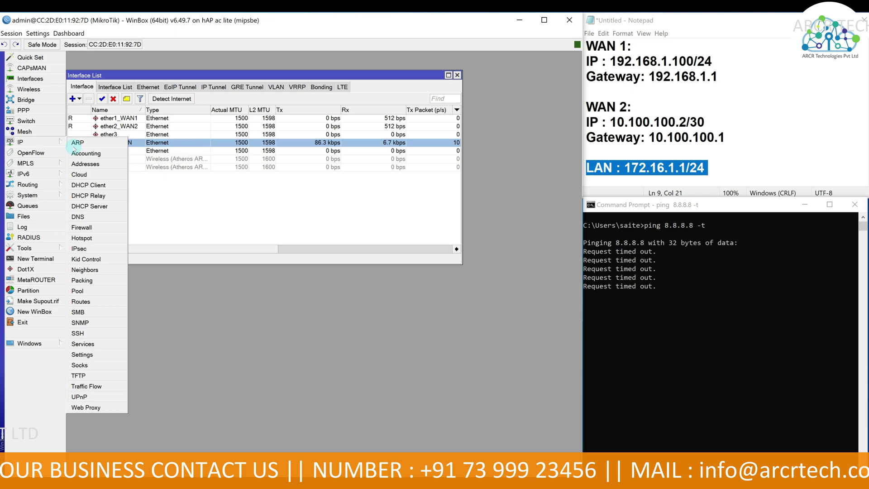
Add the WAN 1 address 192.168.1.100/24 on ether1_WAN1, copied from the notes.
{"action": "left_click", "coordinate": [98, 166]}
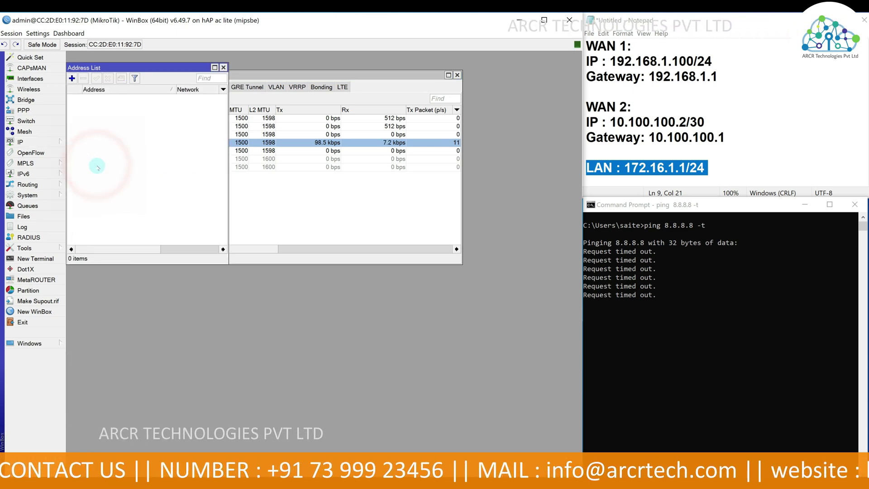
{"action": "left_click", "coordinate": [72, 78]}
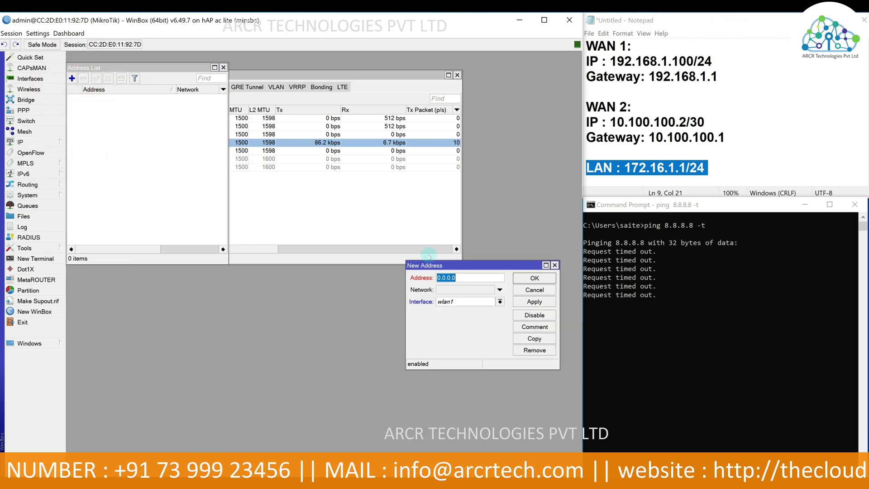
{"action": "left_click_drag", "start_coordinate": [710, 61], "coordinate": [611, 62]}
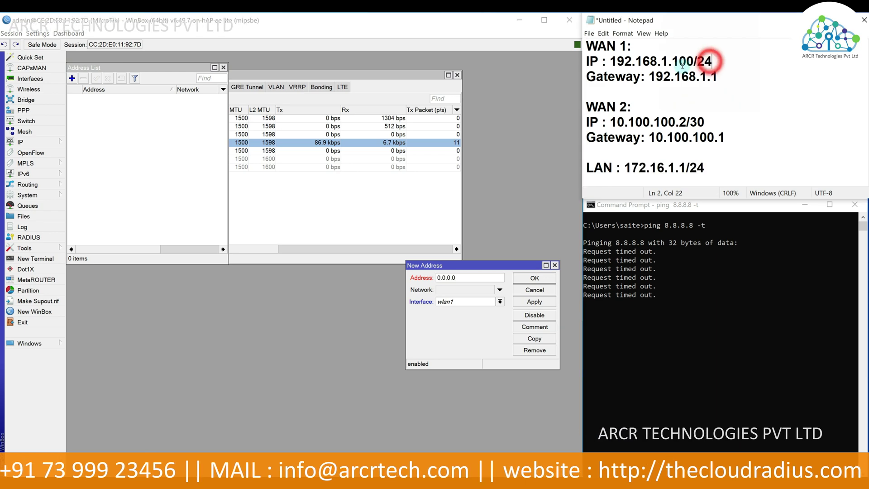
{"action": "right_click", "coordinate": [621, 61]}
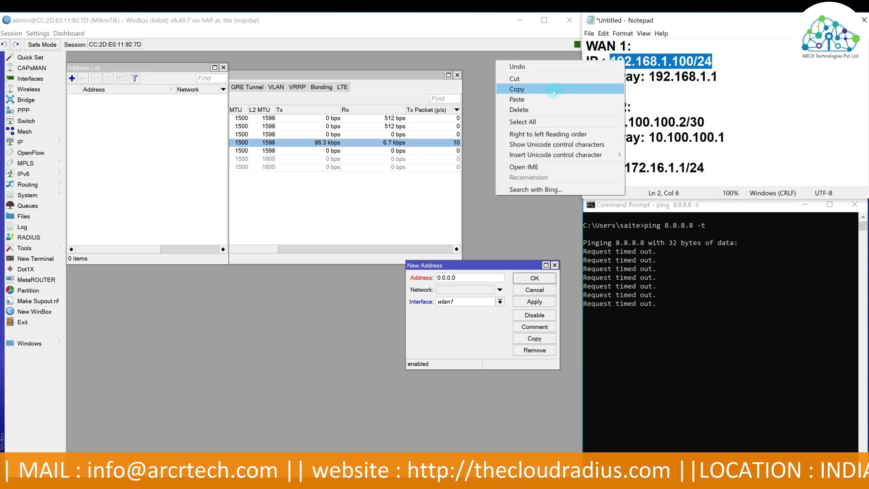
{"action": "left_click", "coordinate": [554, 91]}
{"action": "left_click", "coordinate": [477, 282]}
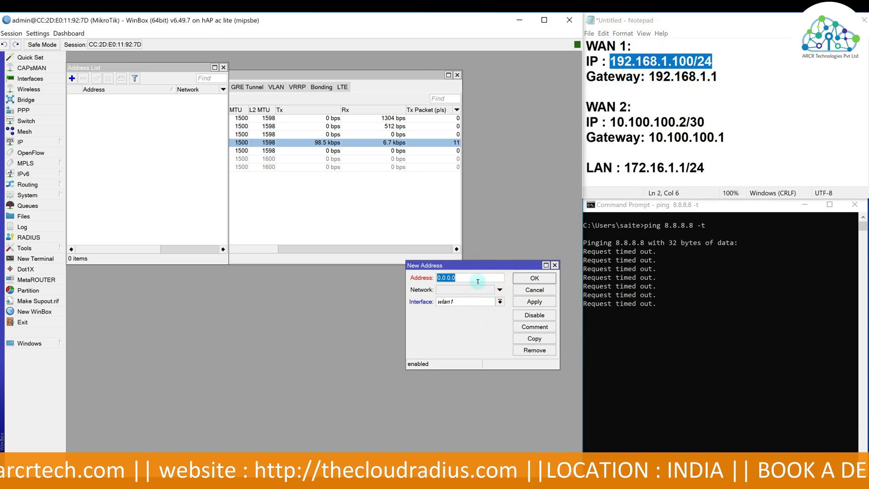
{"action": "left_click", "coordinate": [500, 302]}
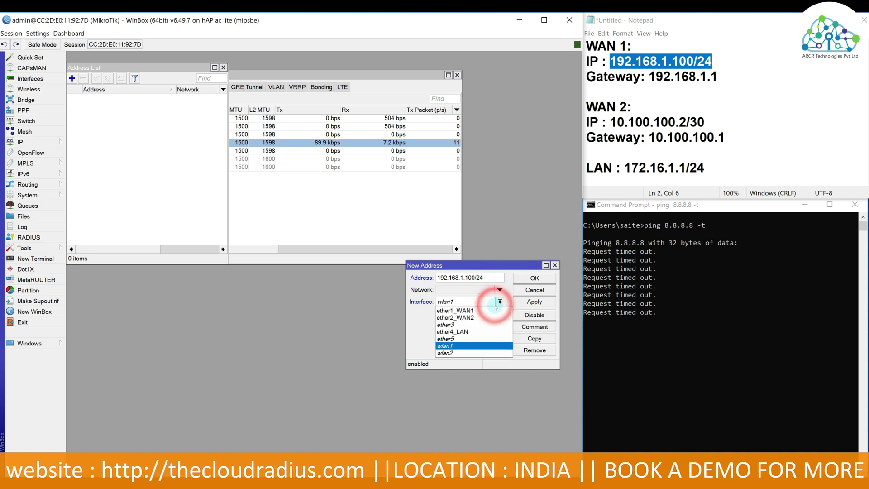
{"action": "left_click", "coordinate": [471, 312]}
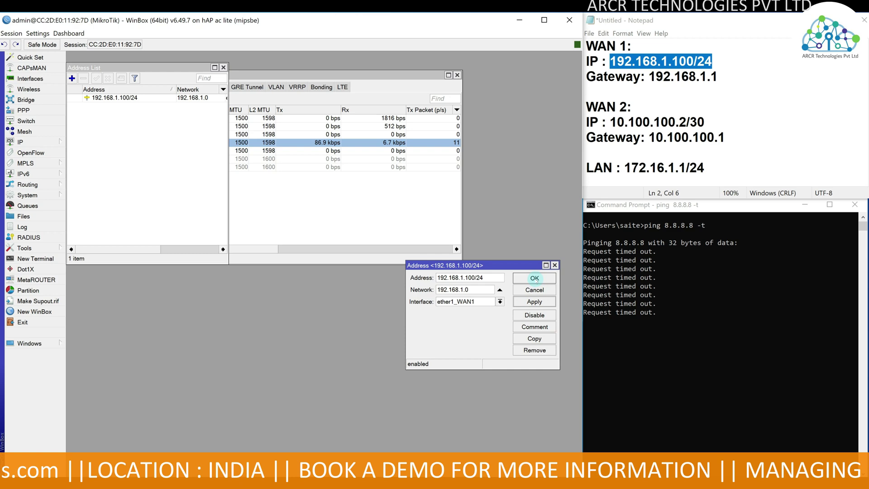
{"action": "left_click", "coordinate": [535, 278]}
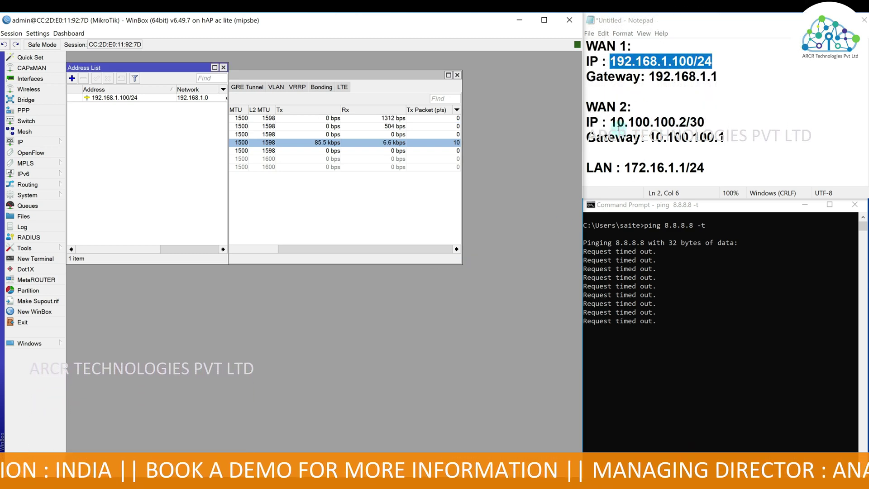
Add the WAN 2 address 10.100.100.2/30 on ether2_WAN2.
{"action": "left_click_drag", "start_coordinate": [611, 122], "coordinate": [705, 122]}
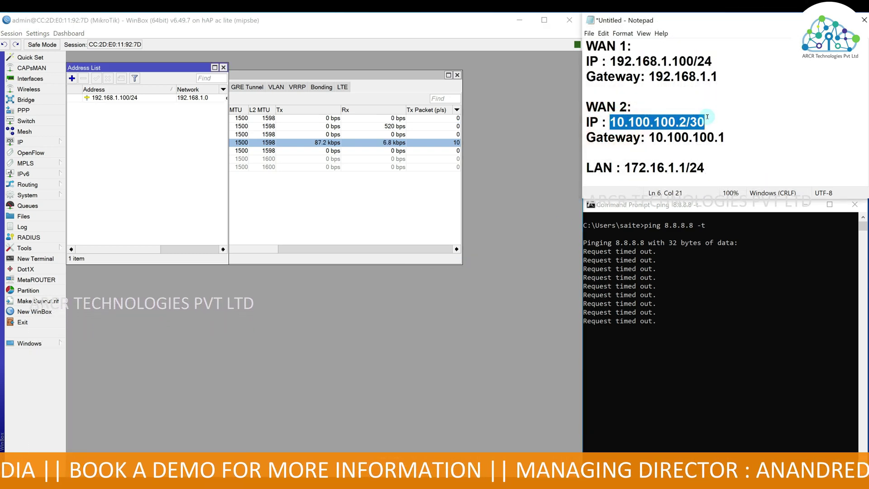
{"action": "right_click", "coordinate": [664, 117]}
{"action": "left_click", "coordinate": [582, 146]}
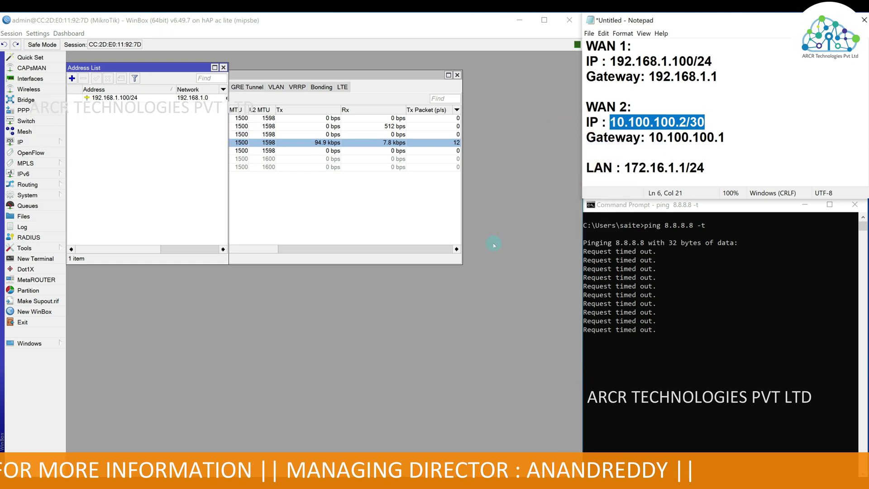
{"action": "left_click", "coordinate": [72, 78]}
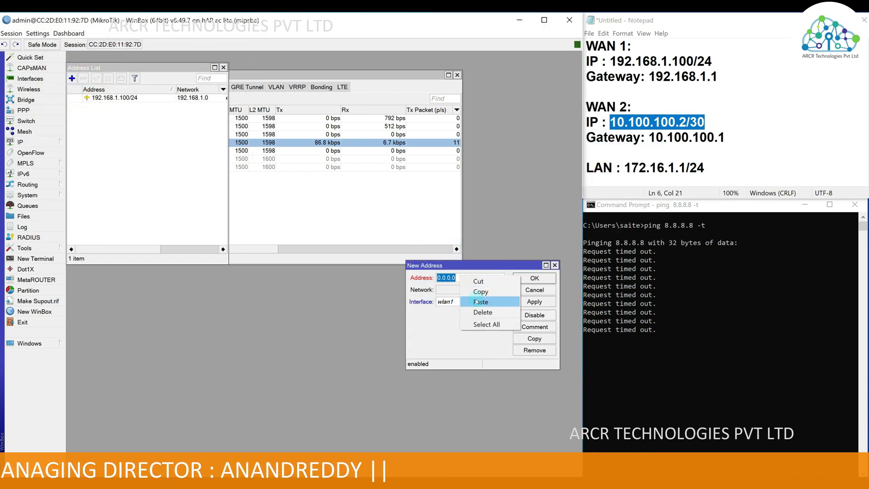
{"action": "left_click", "coordinate": [479, 302]}
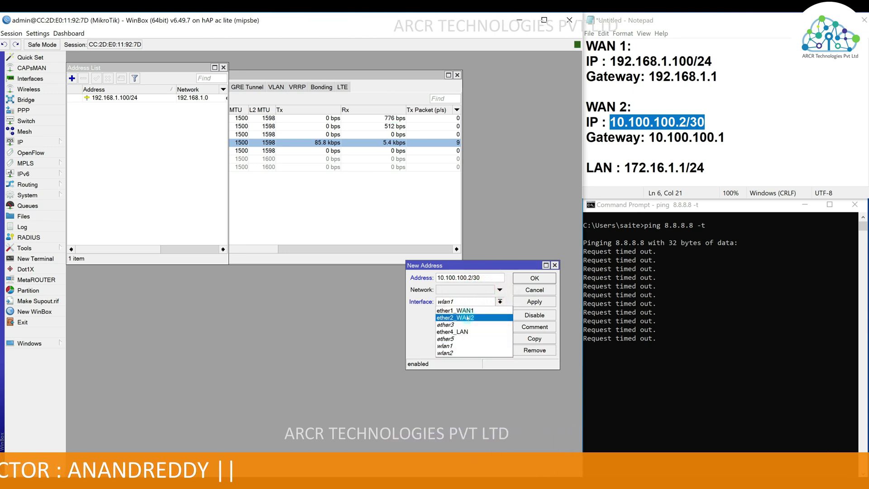
{"action": "left_click", "coordinate": [465, 315]}
{"action": "left_click", "coordinate": [546, 301]}
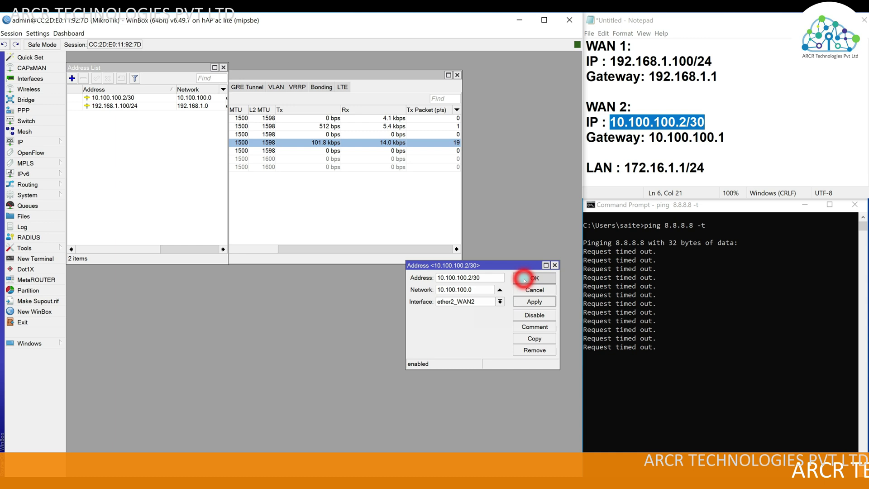
Confirm the WAN 2 address, then set DNS servers to 8.8.8.8 plus a second server.
{"action": "left_click", "coordinate": [523, 279]}
{"action": "left_click", "coordinate": [20, 142]}
{"action": "left_click", "coordinate": [94, 225]}
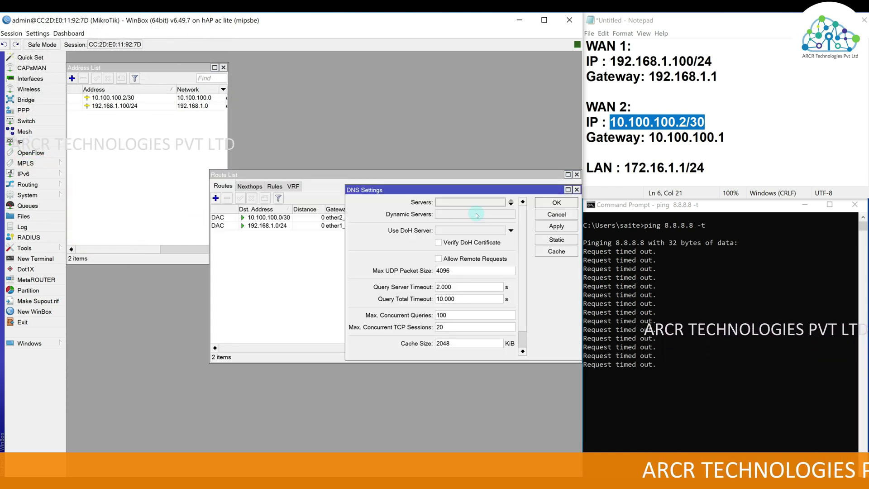
{"action": "left_click", "coordinate": [471, 202]}
{"action": "type", "text": "8.8"}
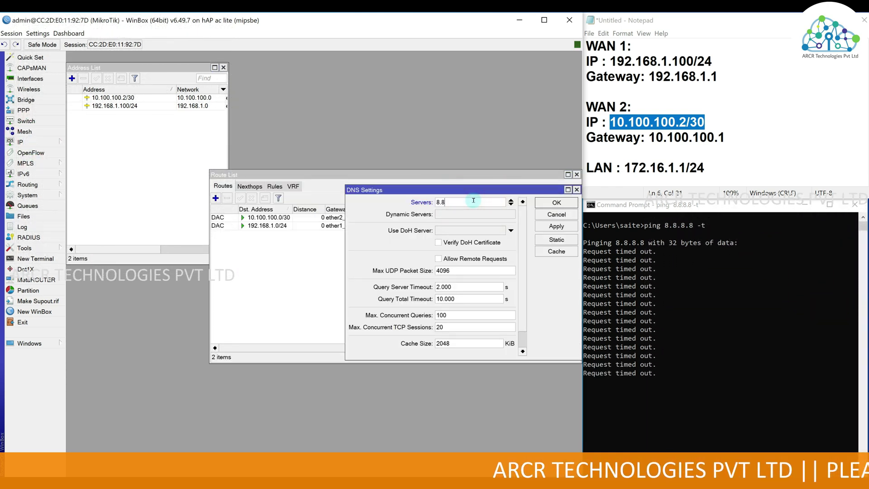
{"action": "type", "text": ".8.8"}
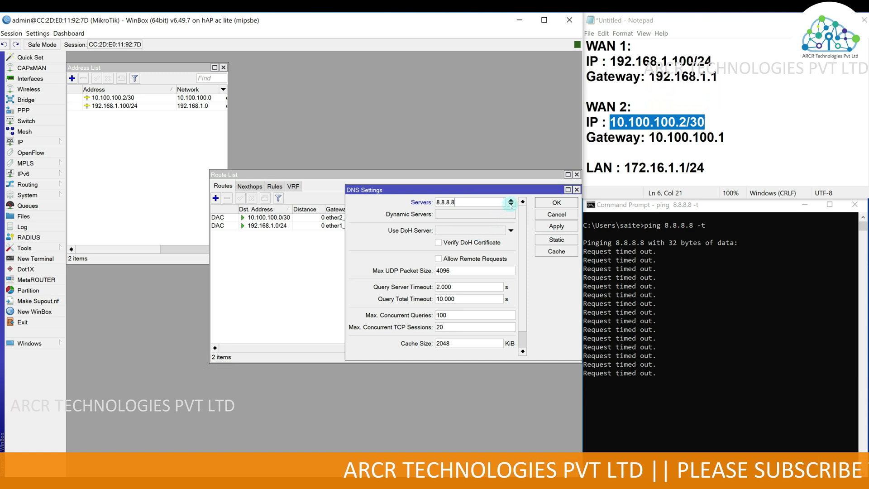
{"action": "left_click", "coordinate": [511, 204]}
{"action": "type", "text": "1.1.1.1"}
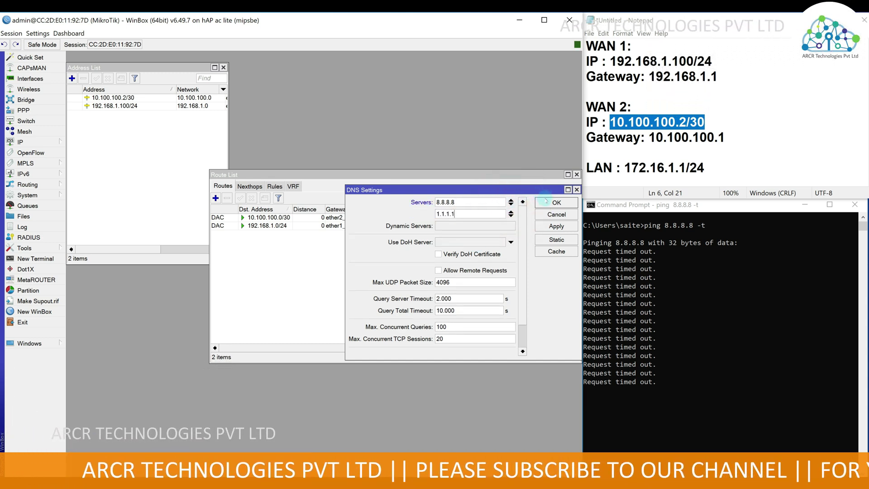
{"action": "left_click", "coordinate": [546, 202]}
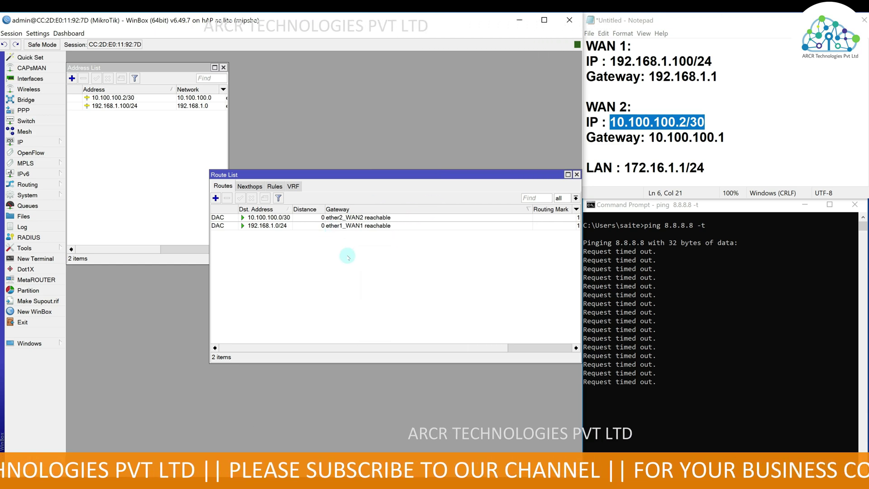
Add a default route via gateway 192.168.1.1 with ping gateway checking and distance 1.
{"action": "left_click", "coordinate": [217, 198]}
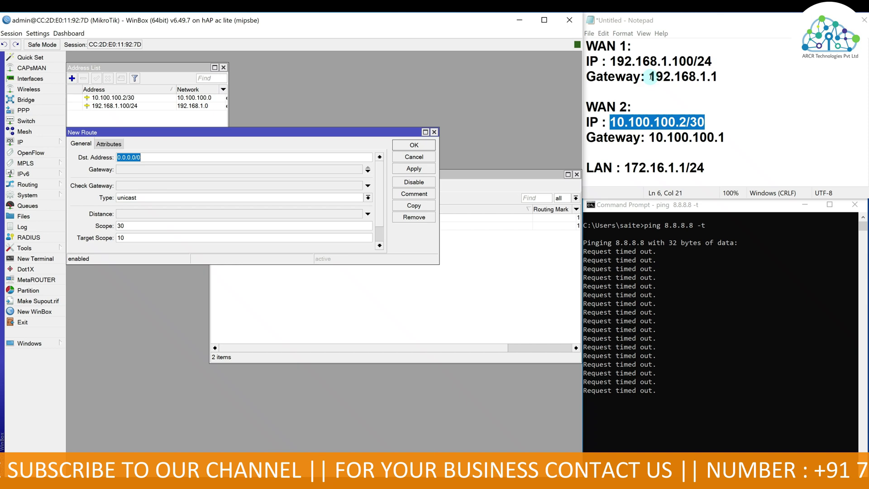
{"action": "left_click_drag", "start_coordinate": [650, 77], "coordinate": [709, 77]}
{"action": "right_click", "coordinate": [701, 77]}
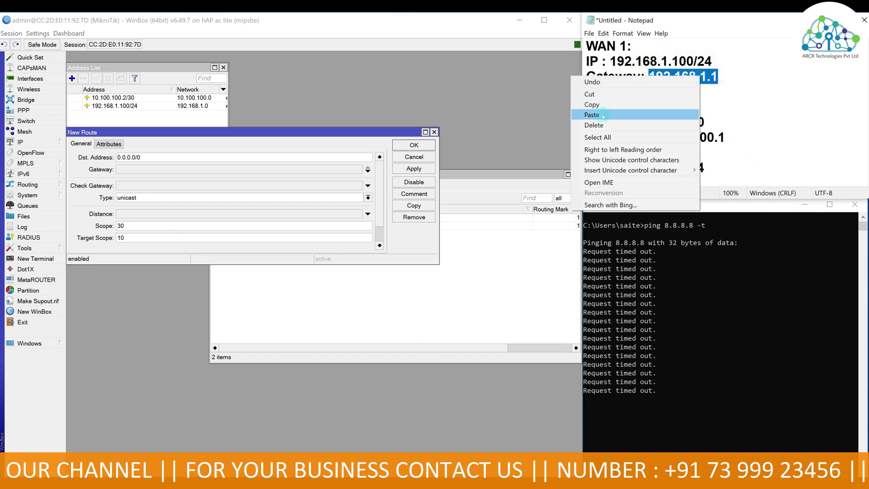
{"action": "left_click", "coordinate": [591, 104]}
{"action": "left_click", "coordinate": [205, 168]}
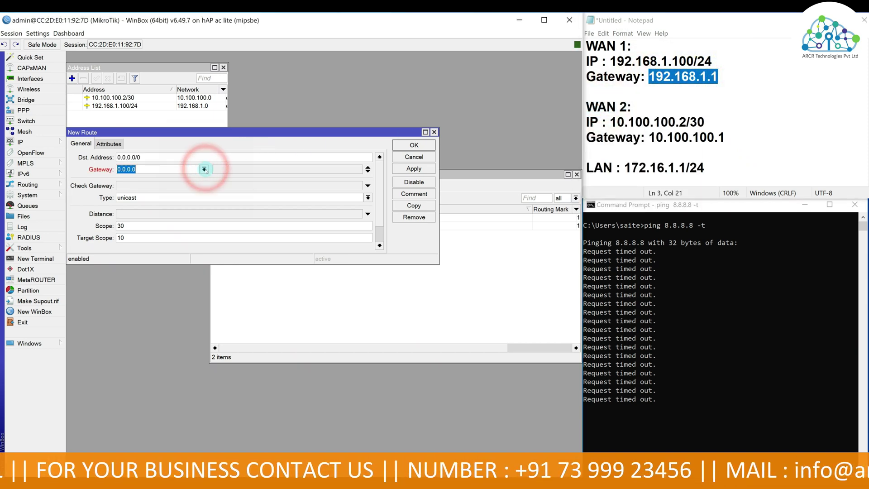
{"action": "left_click", "coordinate": [159, 183]}
{"action": "left_click", "coordinate": [149, 214]}
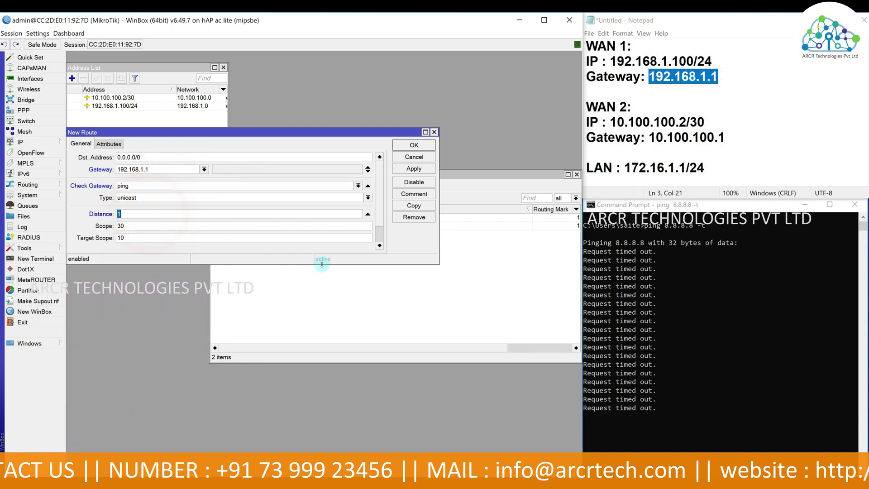
{"action": "left_click_drag", "start_coordinate": [438, 263], "coordinate": [437, 334]}
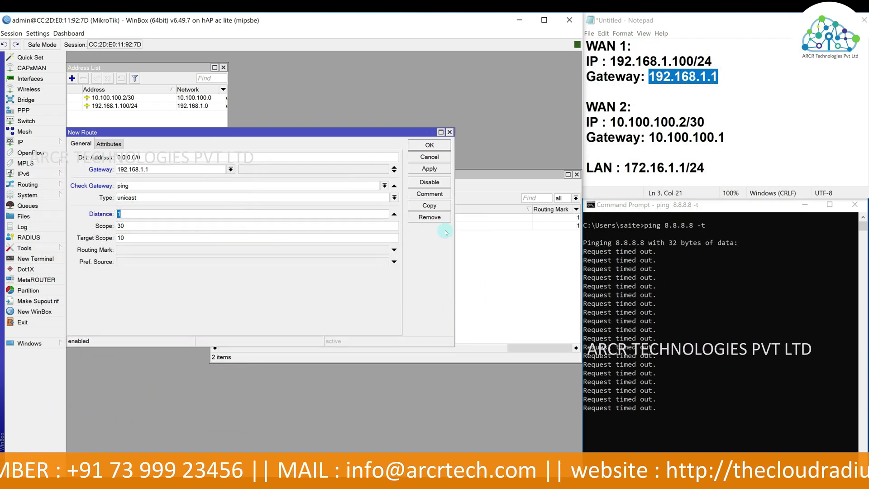
{"action": "left_click", "coordinate": [440, 170]}
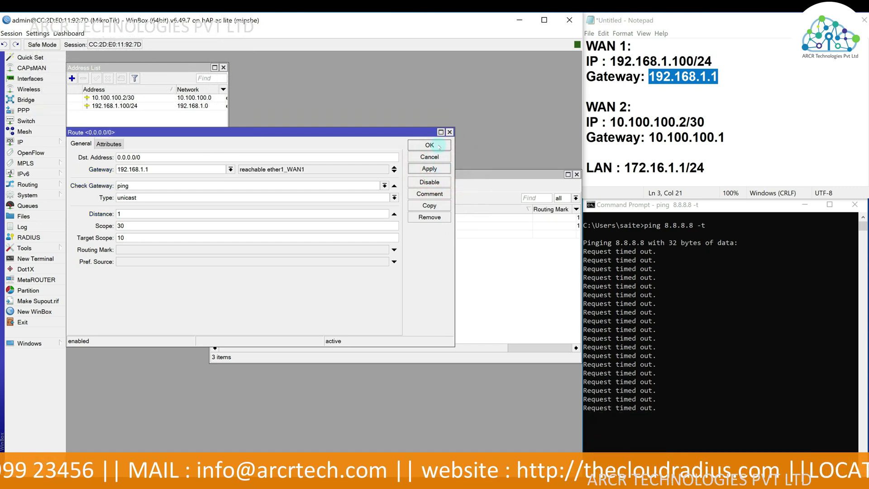
{"action": "left_click", "coordinate": [438, 145]}
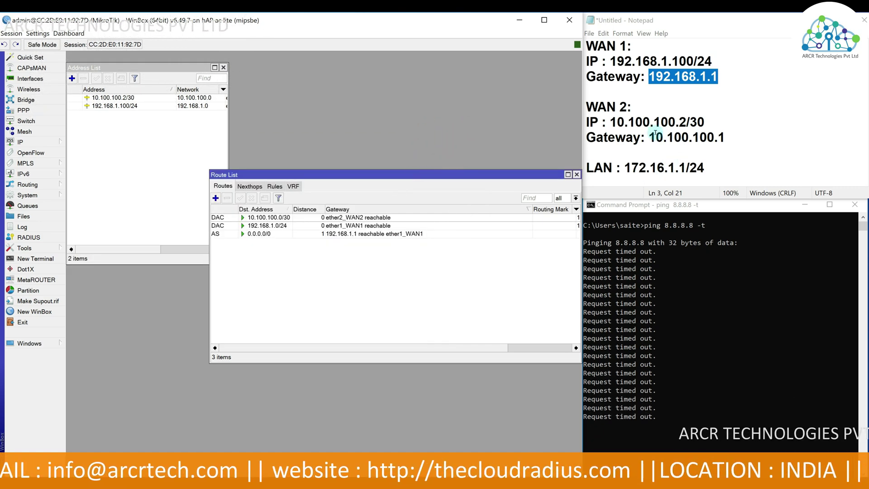
Add a backup default route via 10.100.100.1 with ping checking and distance 2.
{"action": "left_click", "coordinate": [216, 198]}
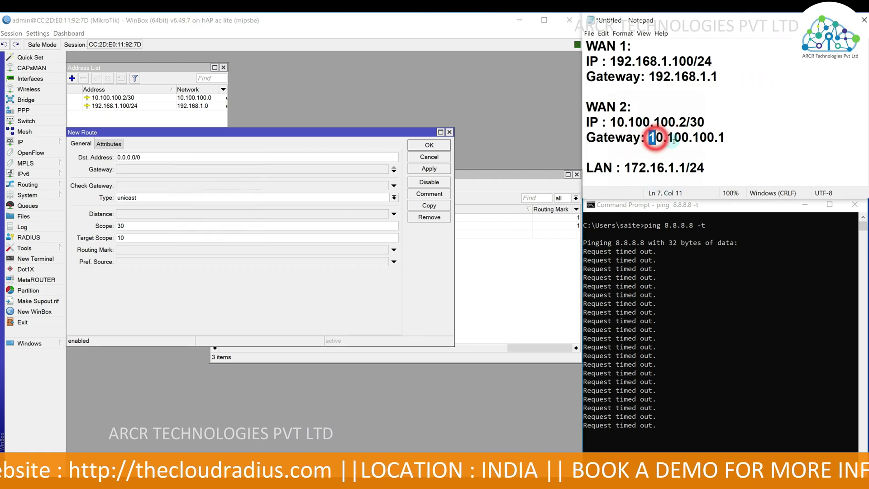
{"action": "left_click_drag", "start_coordinate": [650, 137], "coordinate": [717, 138]}
{"action": "right_click", "coordinate": [699, 138]}
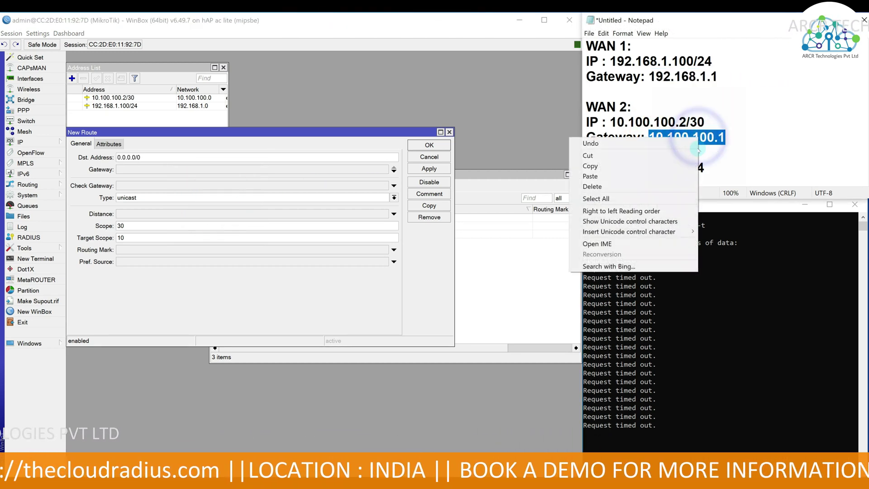
{"action": "left_click", "coordinate": [610, 166]}
{"action": "left_click", "coordinate": [138, 171]}
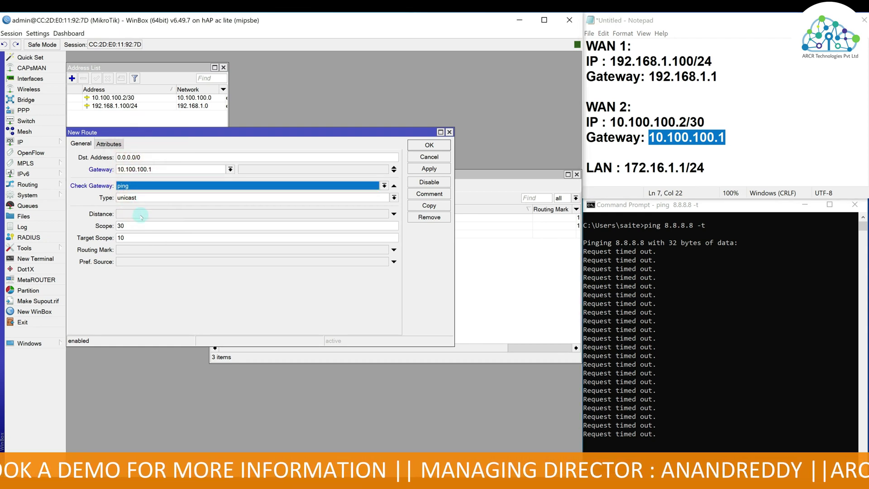
{"action": "left_click", "coordinate": [140, 216]}
{"action": "type", "text": "2"}
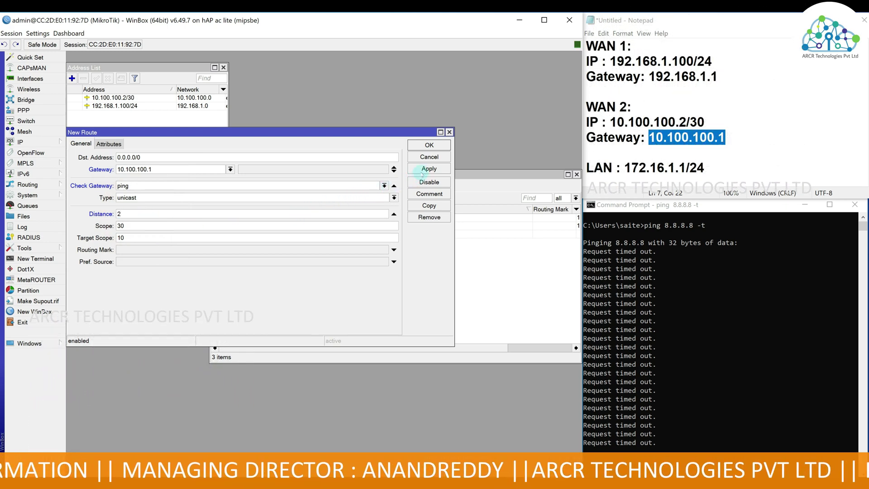
{"action": "left_click", "coordinate": [422, 171]}
{"action": "left_click", "coordinate": [426, 144]}
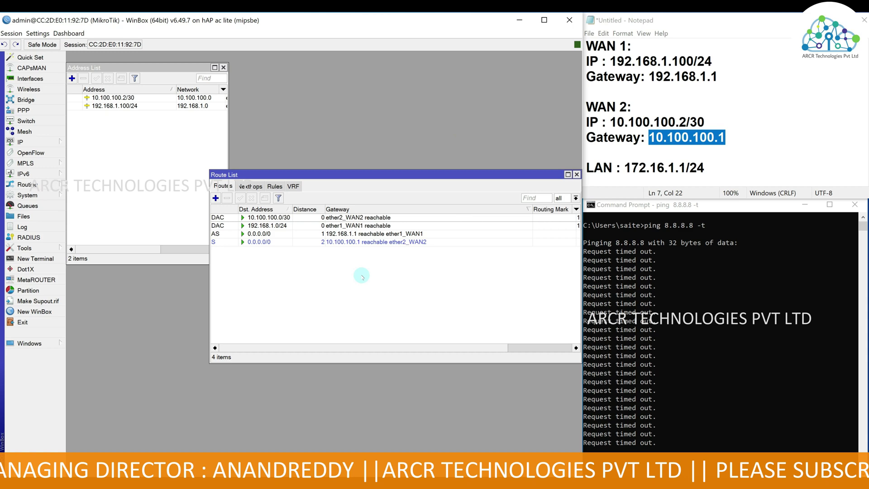
{"action": "left_click", "coordinate": [72, 78]}
{"action": "type", "text": "172.1"}
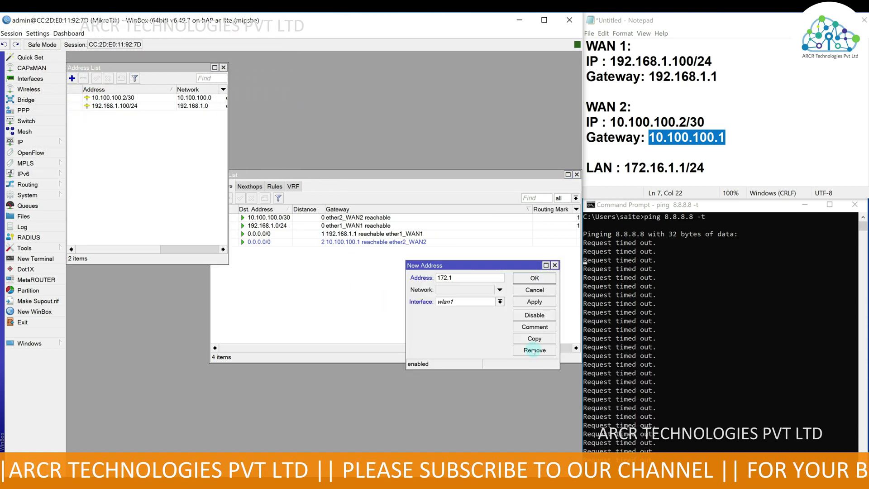
Enter 172.16.1.1/24 on the ether4_LAN interface and apply it.
{"action": "type", "text": "6.1.1/24"}
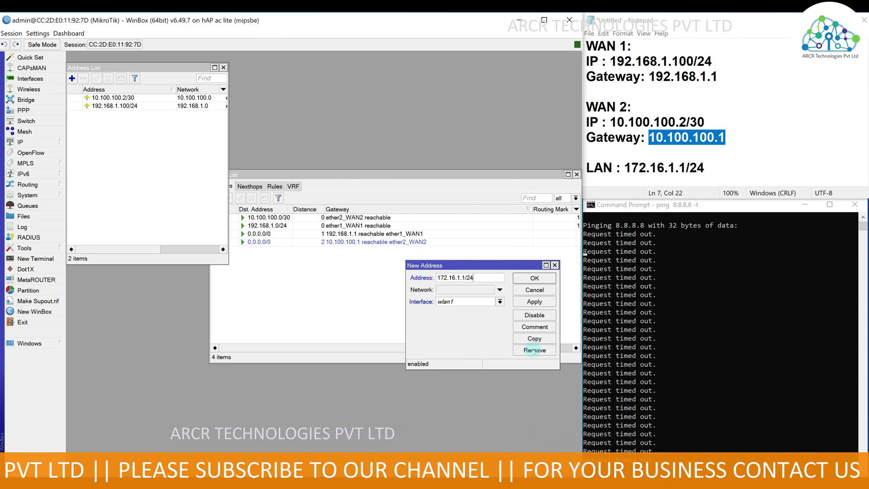
{"action": "left_click", "coordinate": [470, 299]}
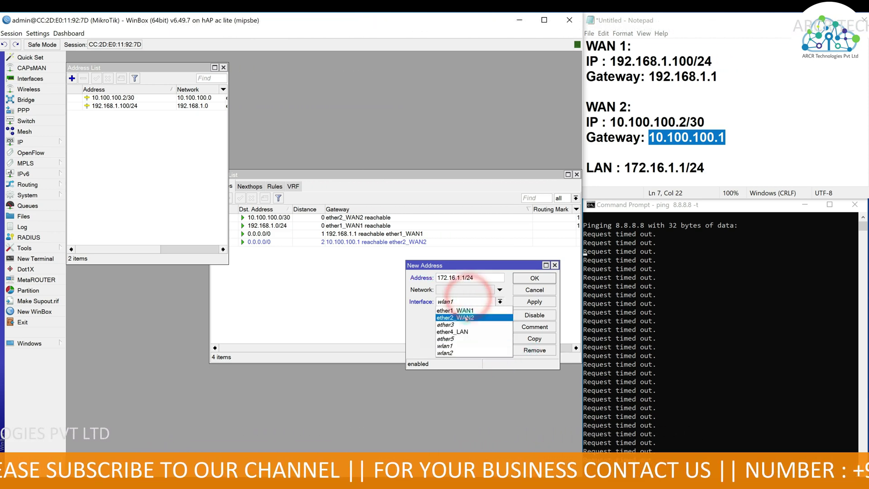
{"action": "left_click", "coordinate": [462, 332]}
{"action": "left_click", "coordinate": [534, 301]}
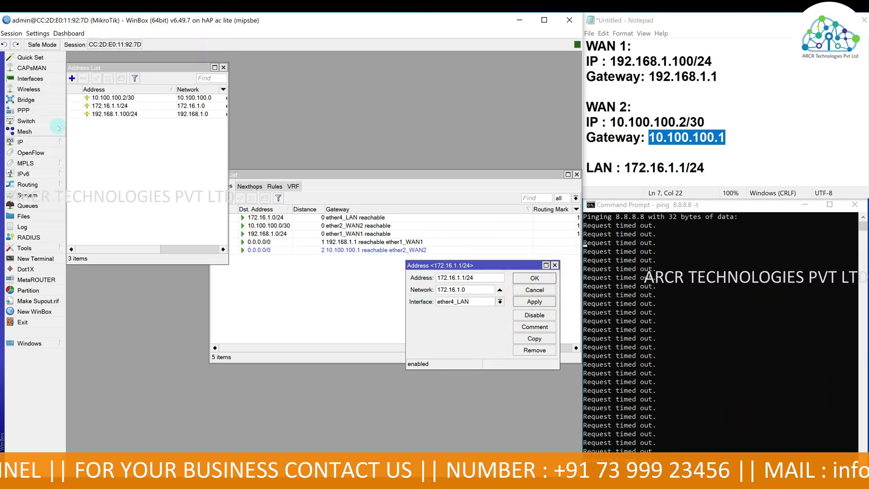
Create a srcnat NAT rule with source 172.16.1.0/24 and action masquerade.
{"action": "left_click", "coordinate": [27, 142]}
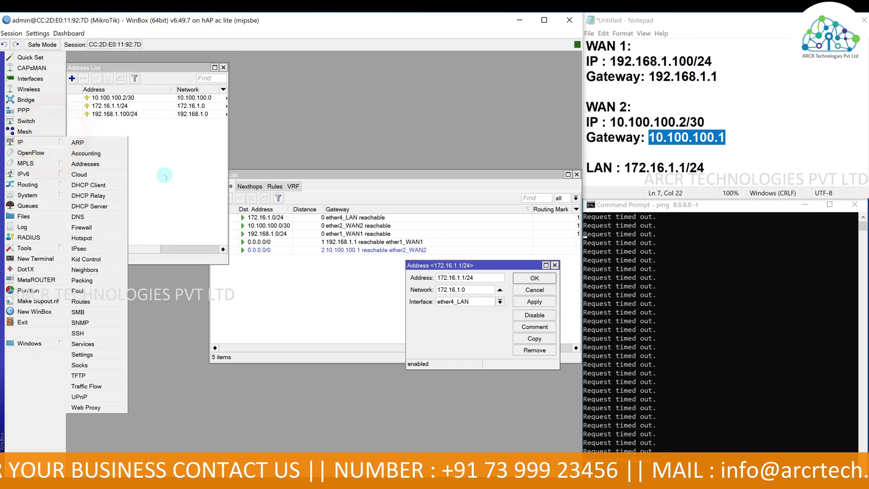
{"action": "left_click", "coordinate": [99, 226]}
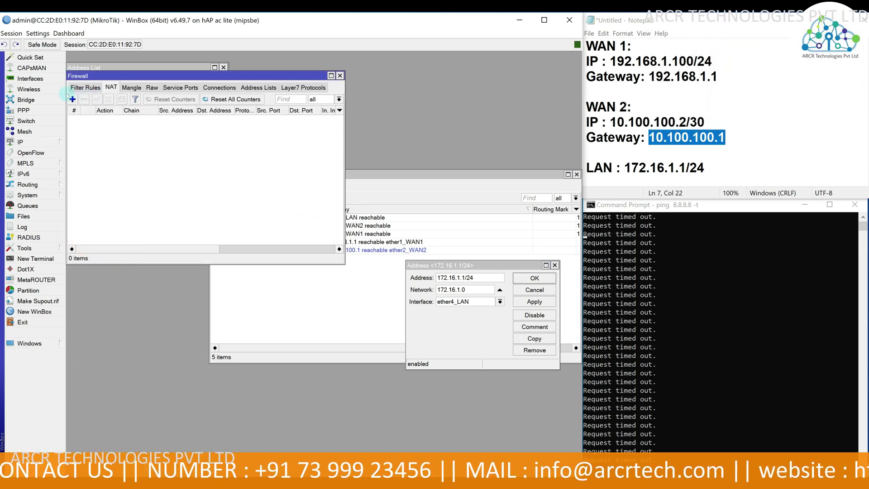
{"action": "left_click", "coordinate": [73, 99]}
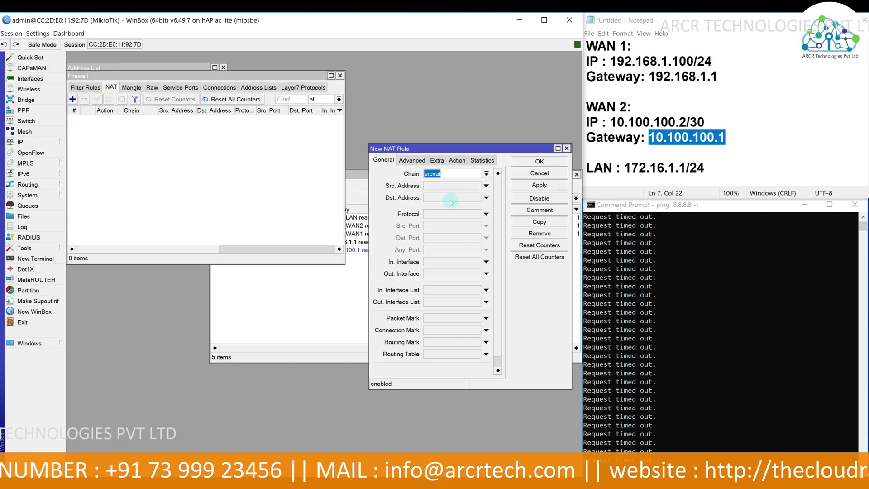
{"action": "left_click", "coordinate": [452, 186]}
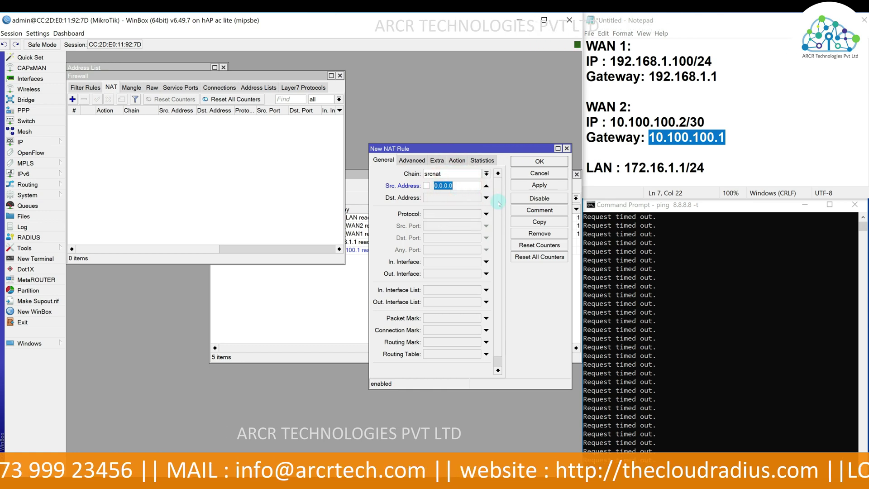
{"action": "type", "text": "2"}
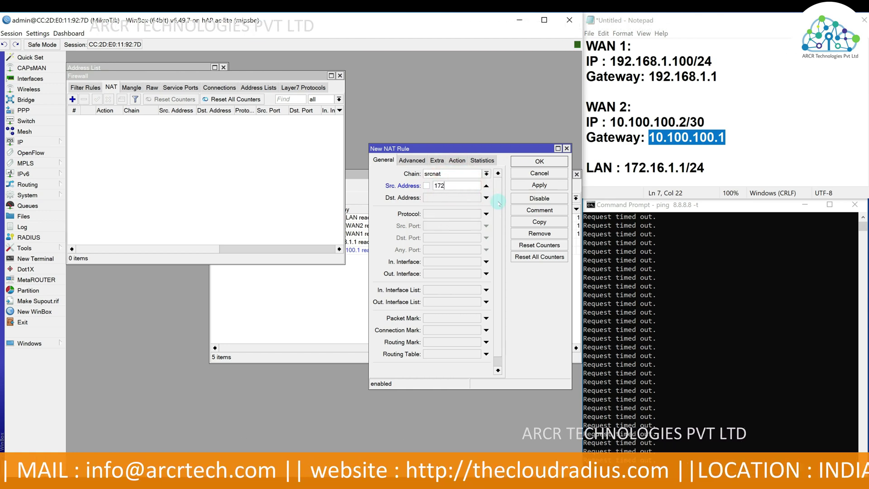
{"action": "type", "text": ".16.1.0/24"}
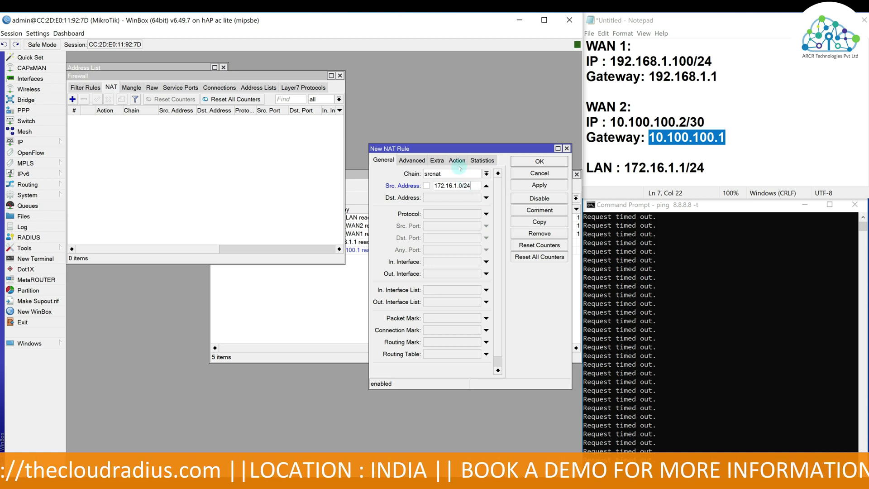
{"action": "left_click", "coordinate": [458, 160]}
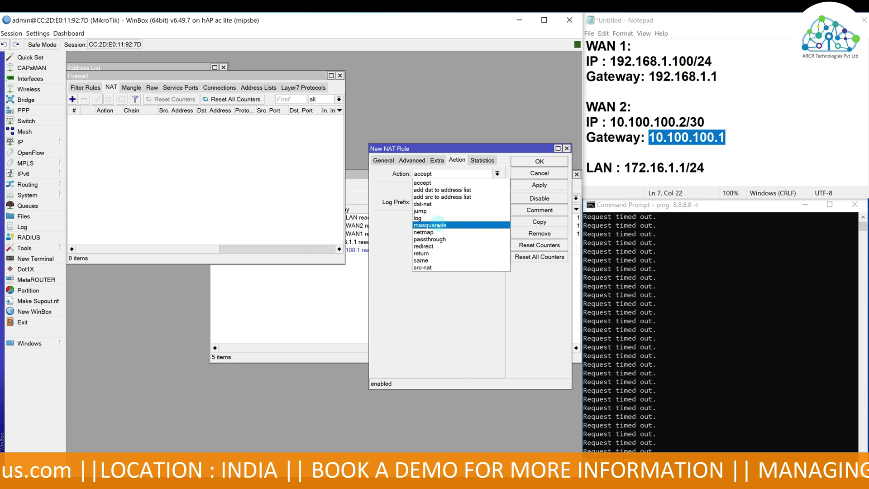
{"action": "left_click", "coordinate": [438, 225]}
{"action": "left_click", "coordinate": [536, 162]}
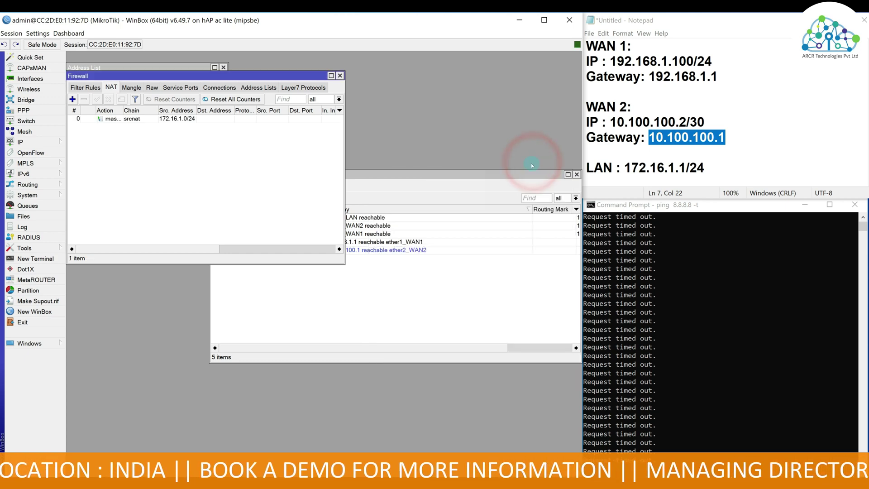
{"action": "left_click", "coordinate": [471, 295]}
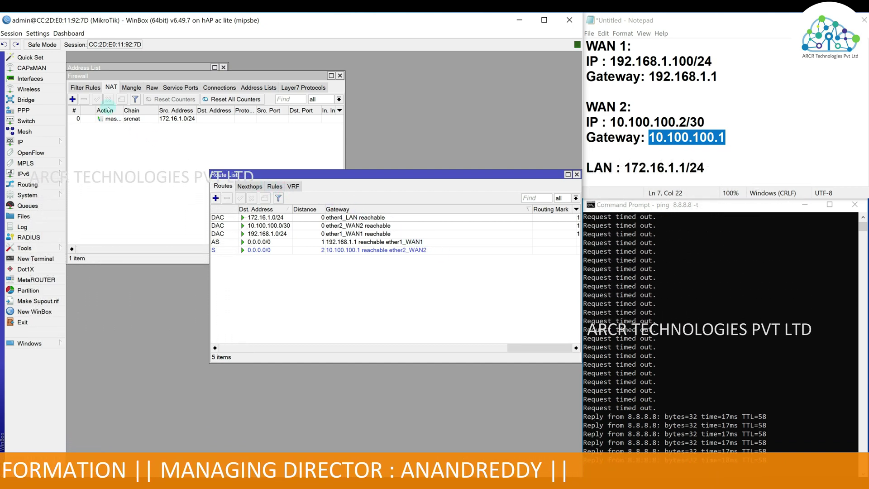
Close the Firewall and Address List windows and place the Route List below Interfaces.
{"action": "left_click", "coordinate": [340, 76]}
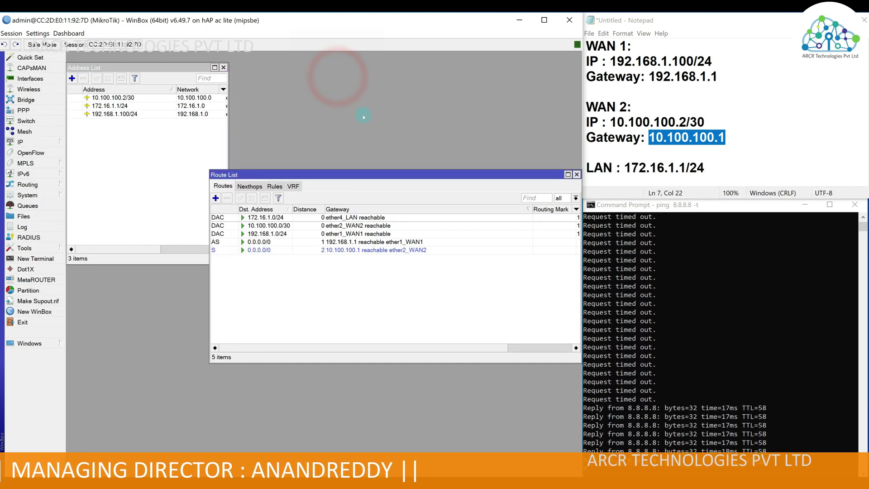
{"action": "left_click", "coordinate": [224, 68]}
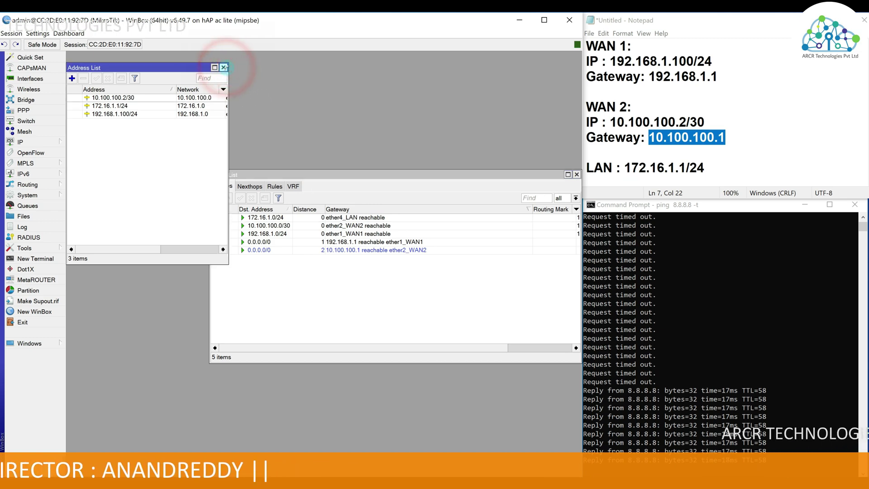
{"action": "left_click", "coordinate": [223, 68]}
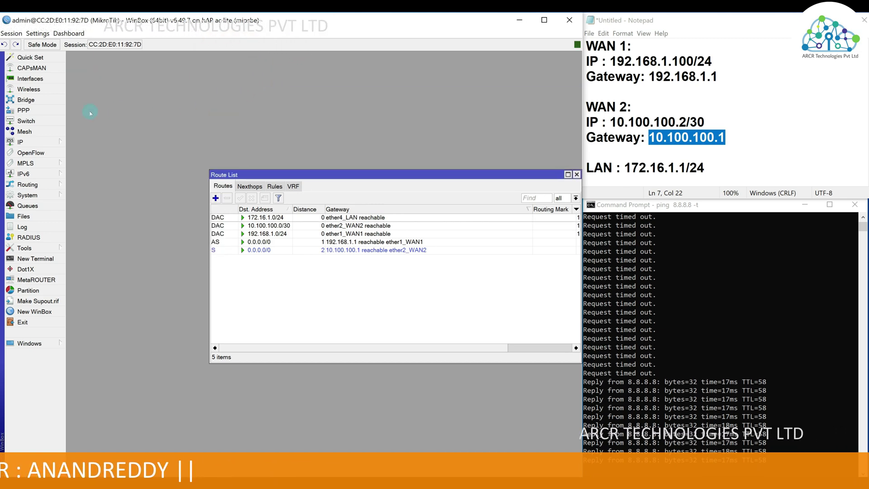
{"action": "left_click", "coordinate": [39, 78]}
{"action": "left_click", "coordinate": [458, 170]}
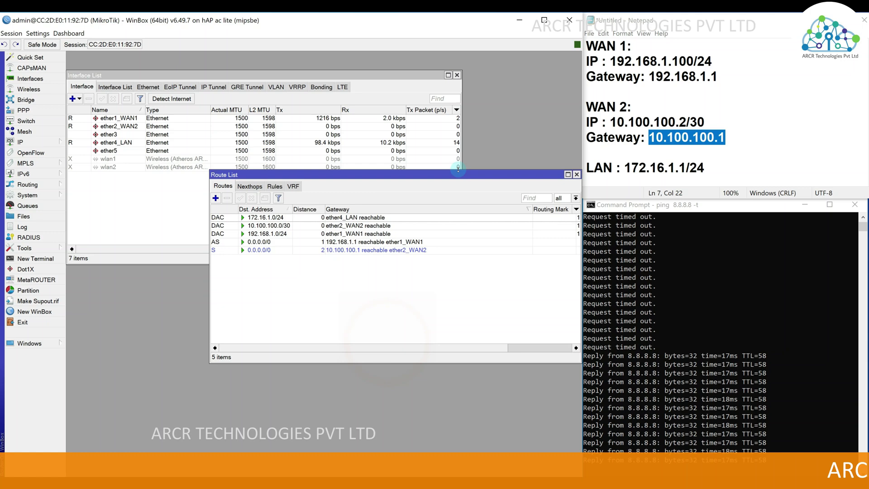
{"action": "left_click_drag", "start_coordinate": [457, 178], "coordinate": [322, 274]}
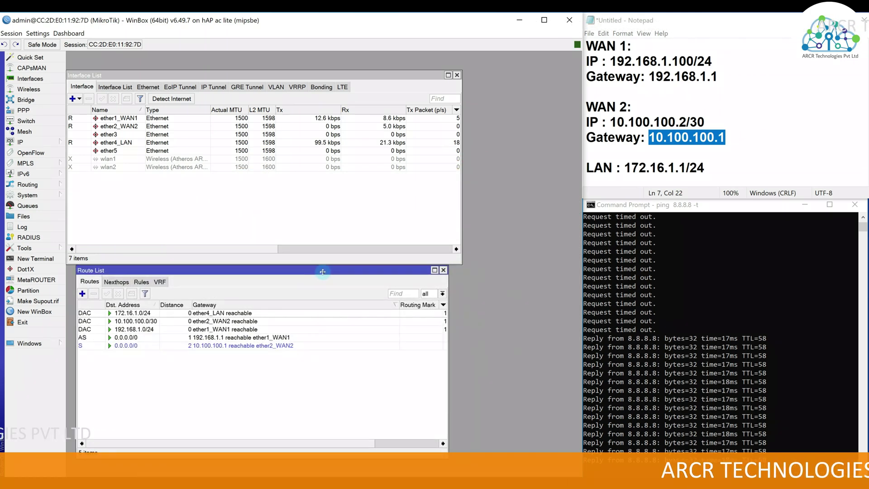
Disable ether1_WAN1, confirm the WAN2 route takes over, then re-enable WAN1.
{"action": "left_click", "coordinate": [166, 119]}
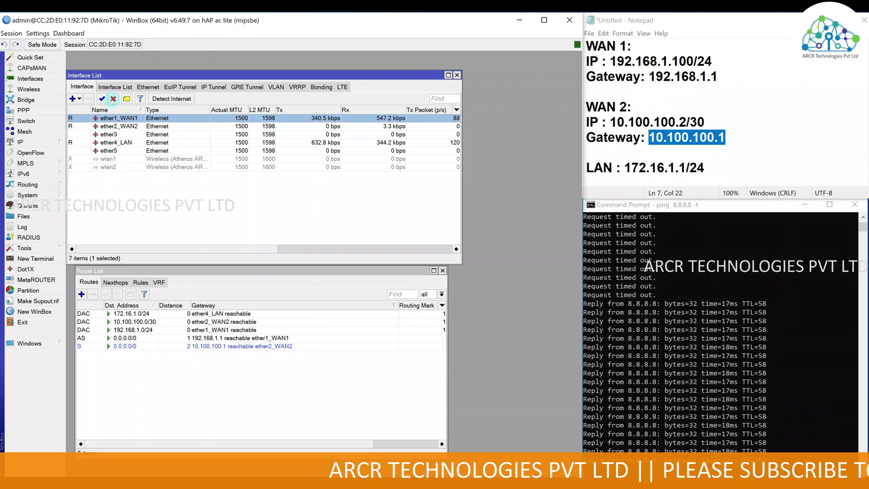
{"action": "left_click", "coordinate": [113, 99]}
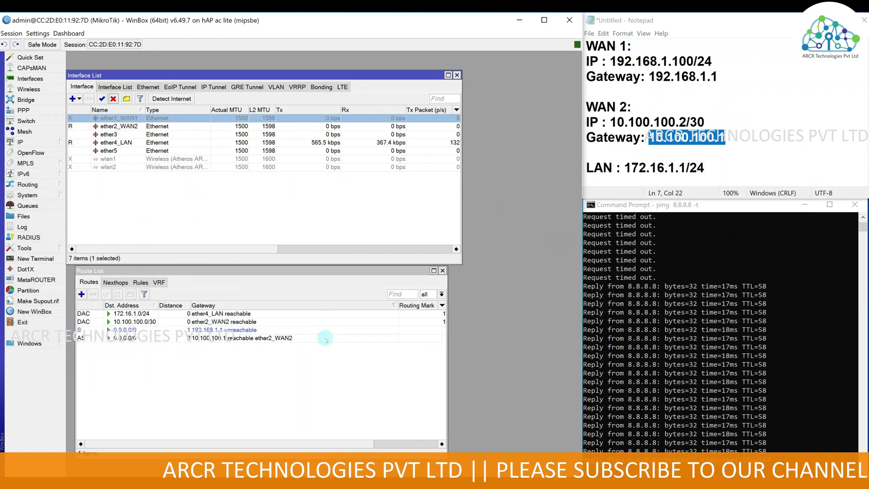
{"action": "left_click", "coordinate": [283, 340]}
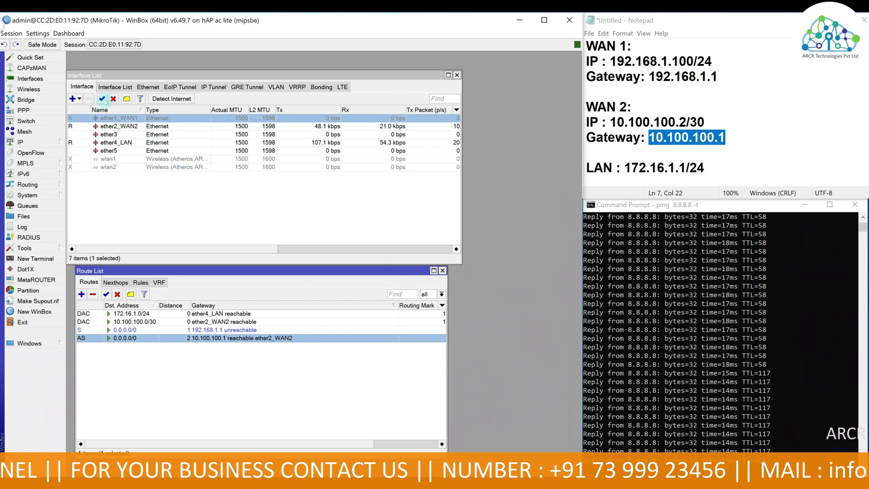
{"action": "left_click", "coordinate": [102, 99]}
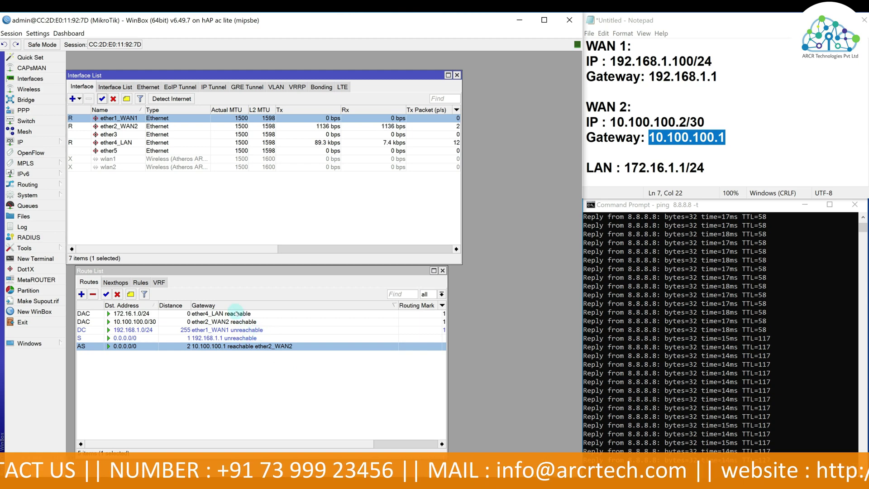
{"action": "left_click", "coordinate": [268, 339]}
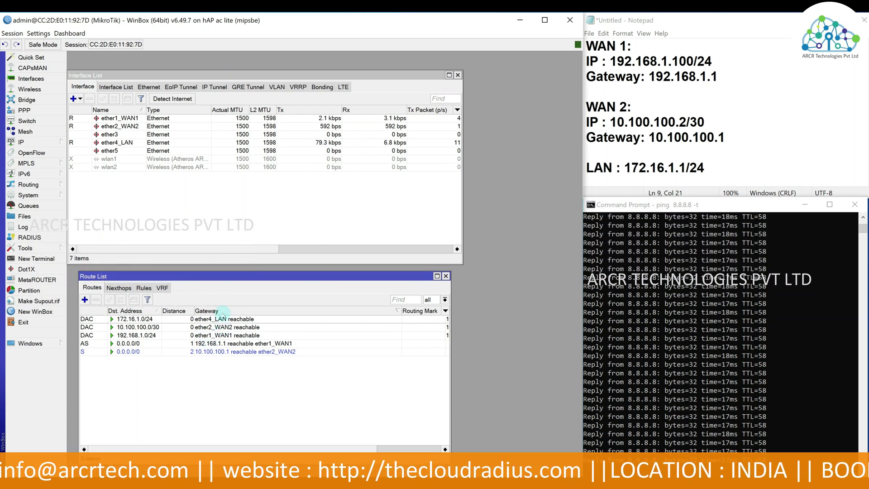
{"action": "left_click_drag", "start_coordinate": [245, 278], "coordinate": [236, 279]}
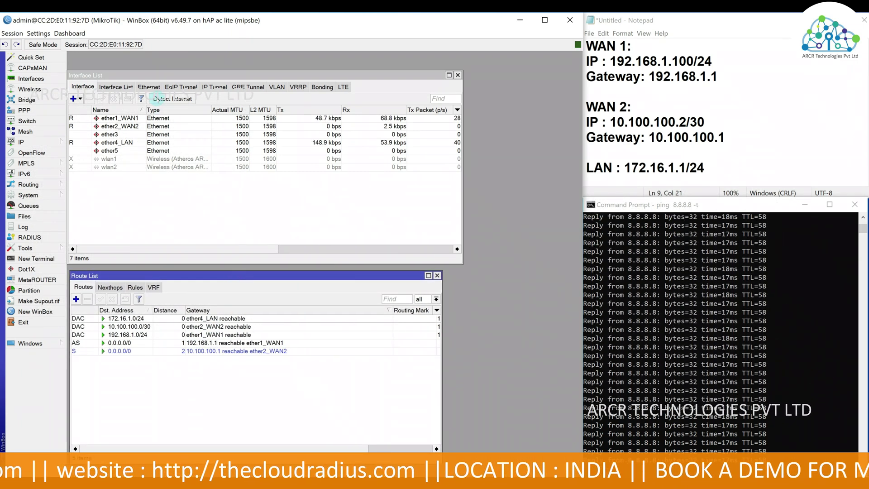
{"action": "left_click", "coordinate": [162, 118]}
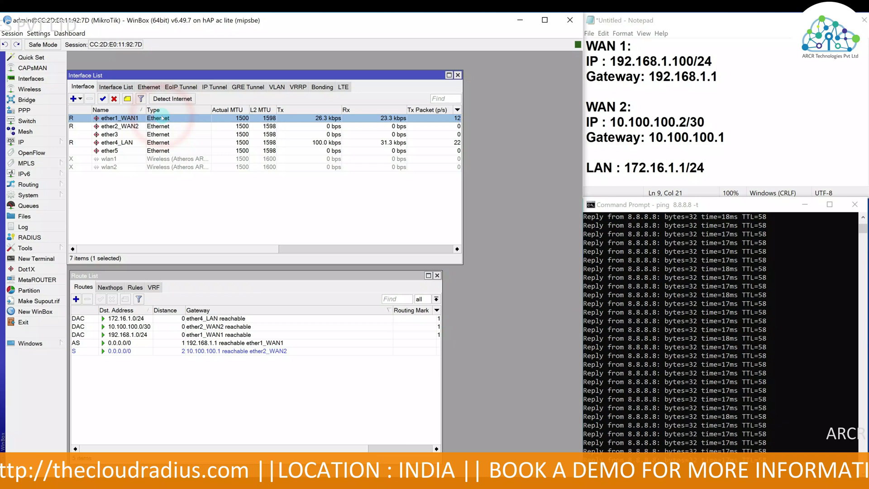